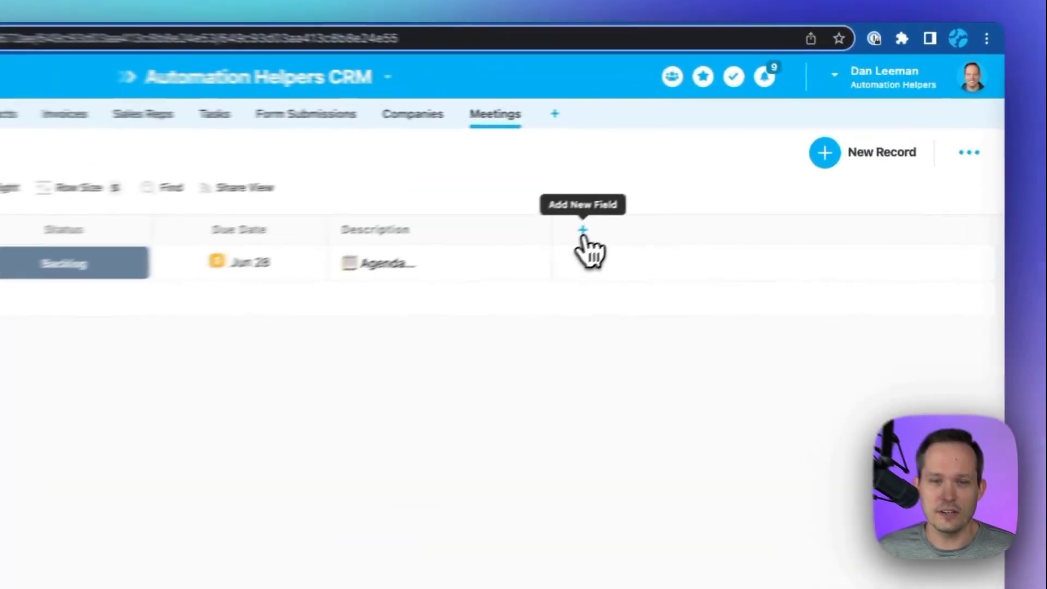
# Open the meeting's Description SmartDoc full-size with the cursor after 'for' in the agenda.
pyautogui.click(708, 182)
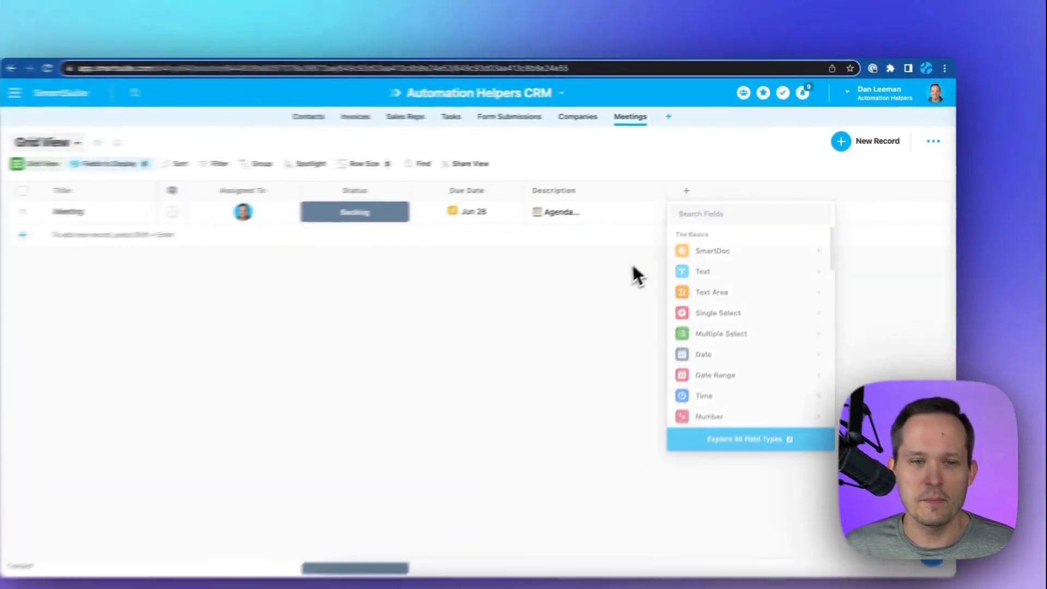
pyautogui.click(656, 246)
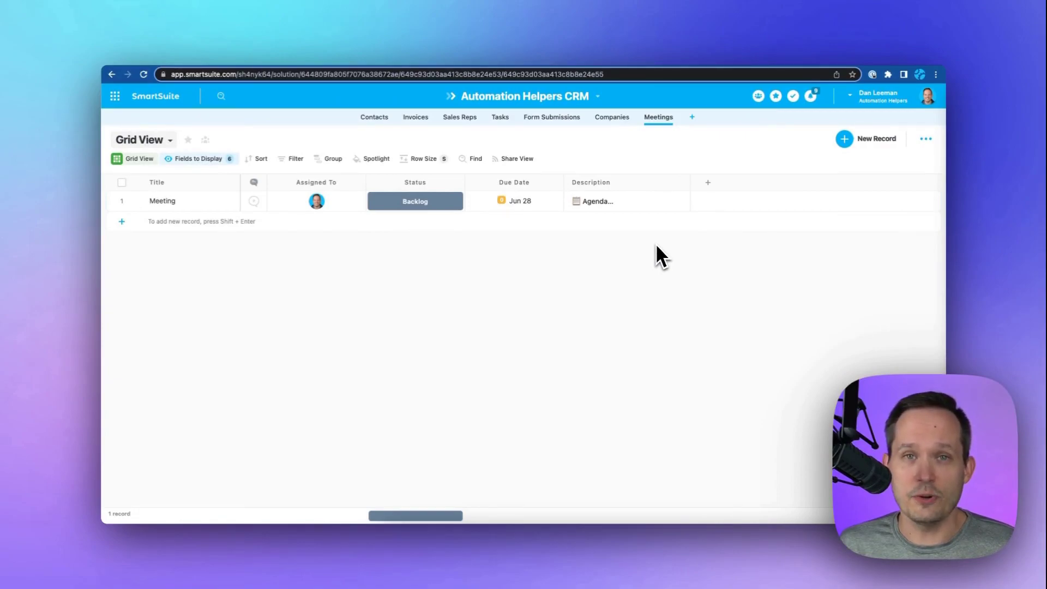
pyautogui.moveTo(622, 182)
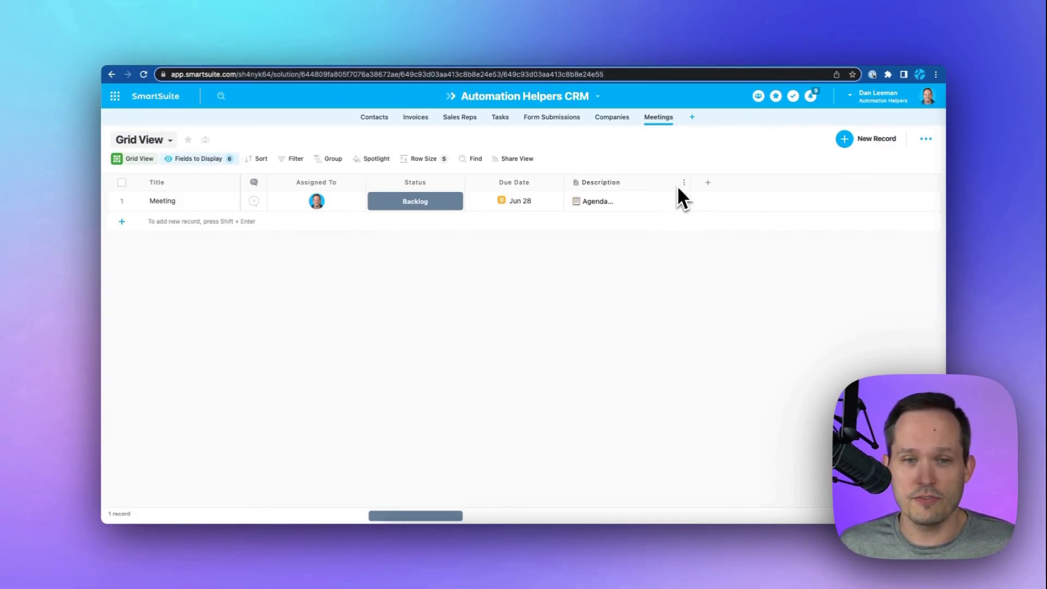
pyautogui.click(678, 200)
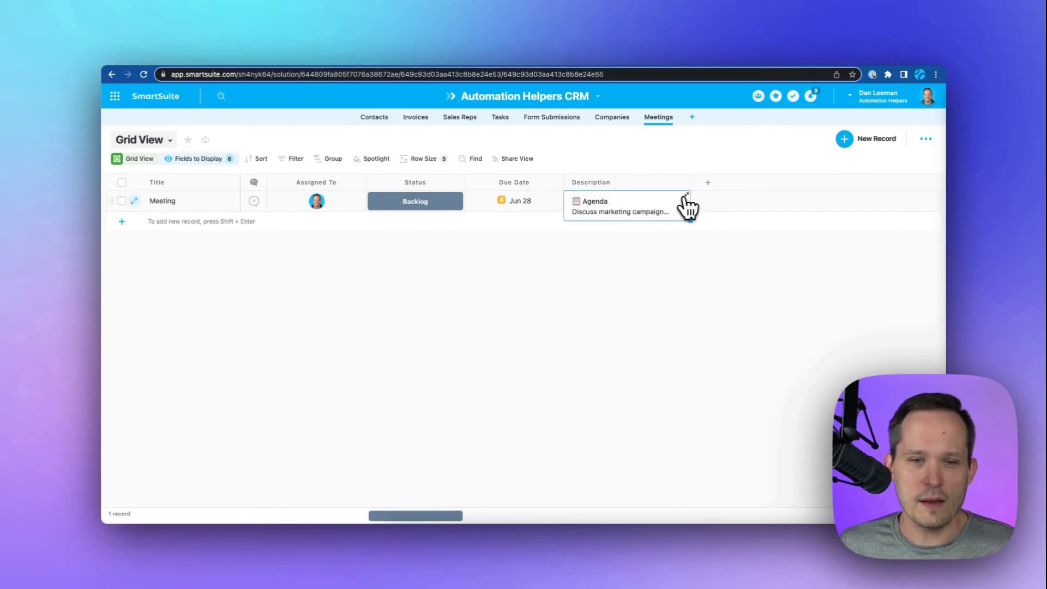
pyautogui.click(690, 203)
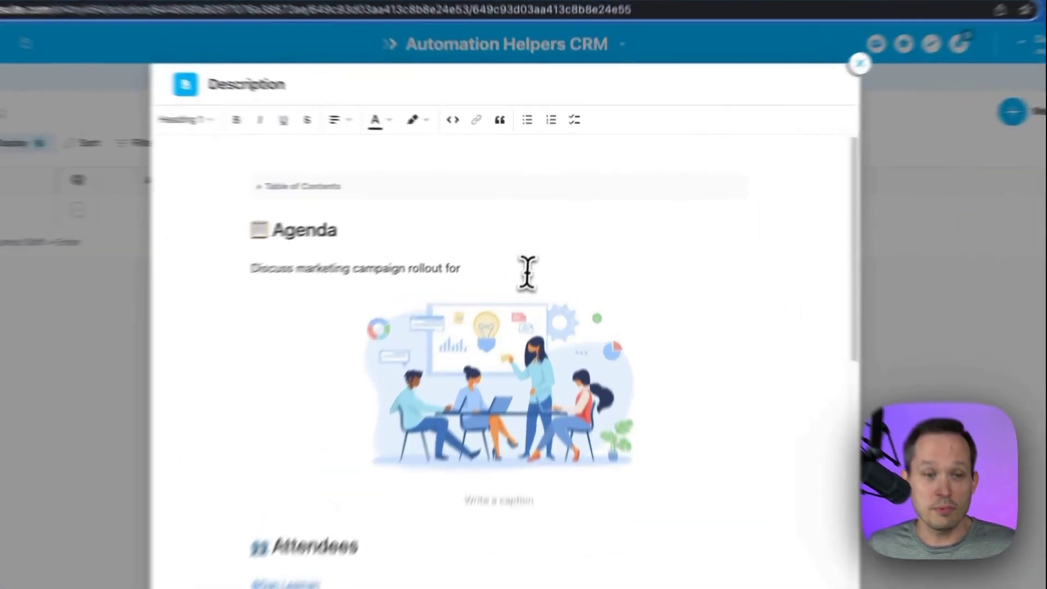
pyautogui.click(532, 238)
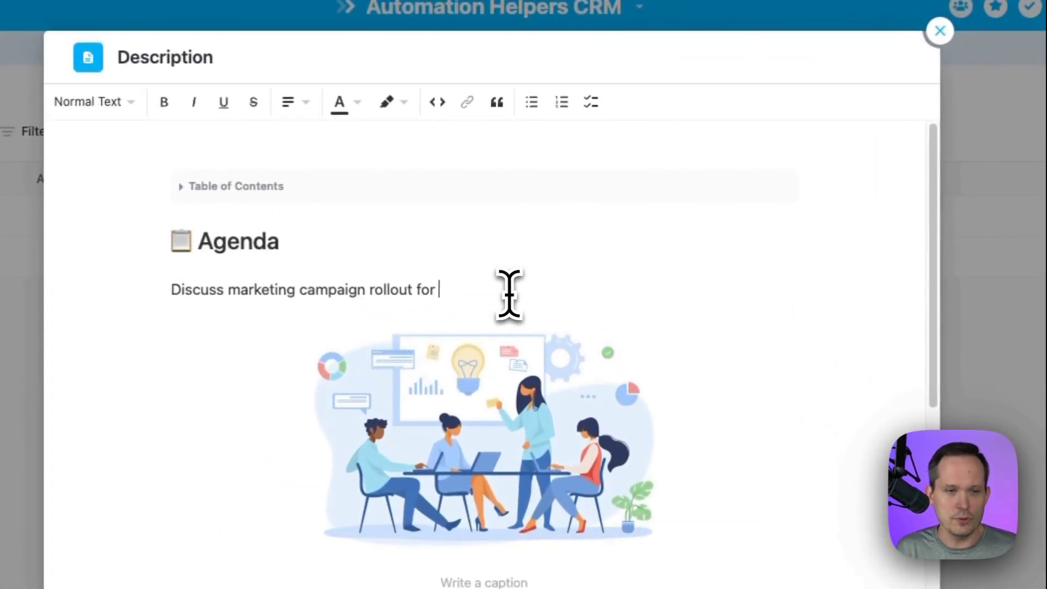
# Add an inline date of Jun 30, 2023 right after 'rollout for' in the agenda sentence.
pyautogui.press('Return')
pyautogui.write('/')
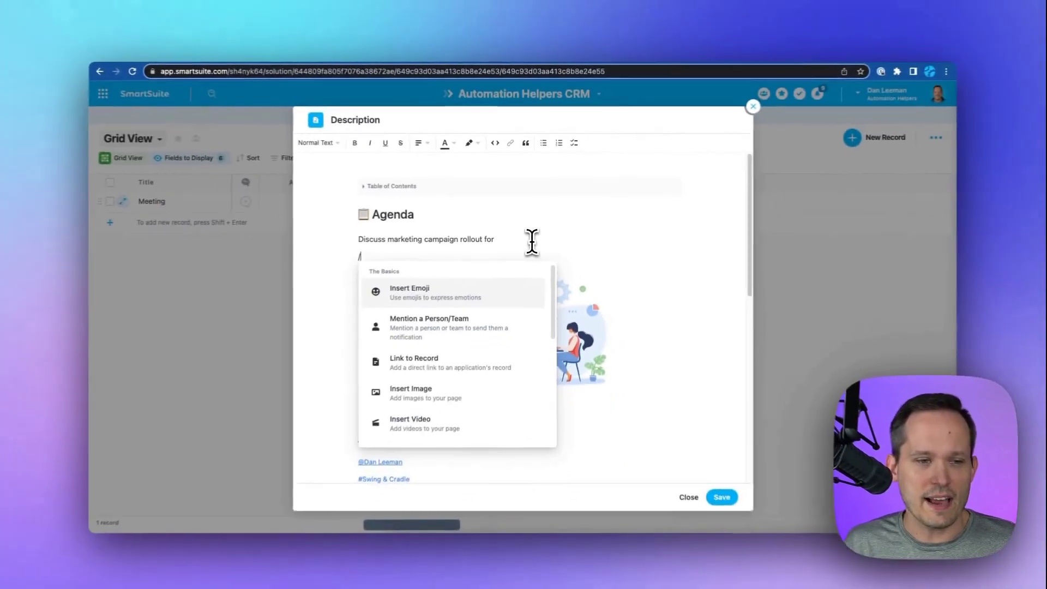
pyautogui.scroll(-2, 495, 304)
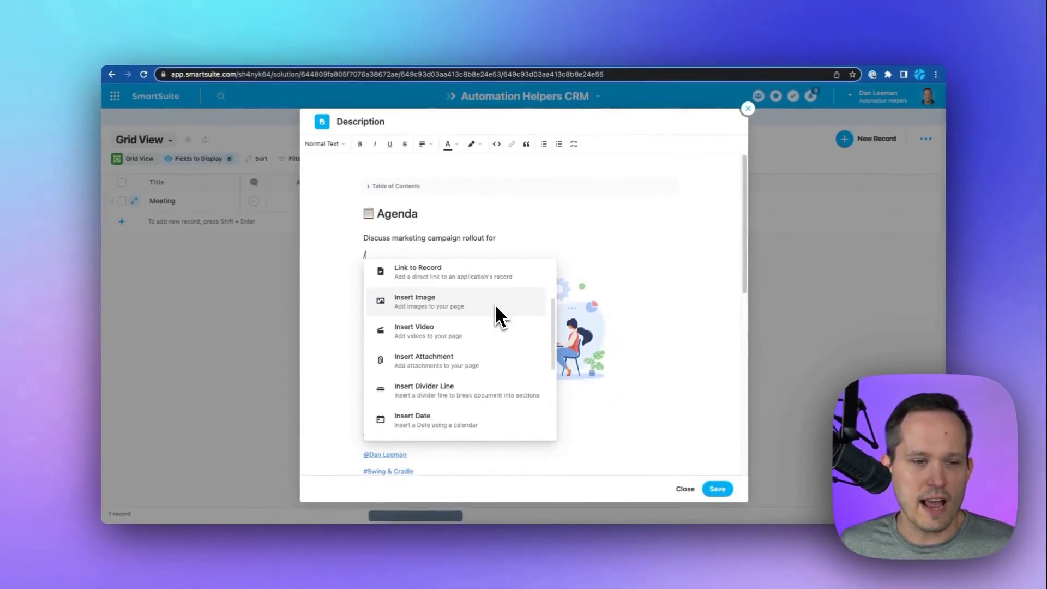
pyautogui.scroll(-3, 496, 303)
pyautogui.scroll(-2, 495, 303)
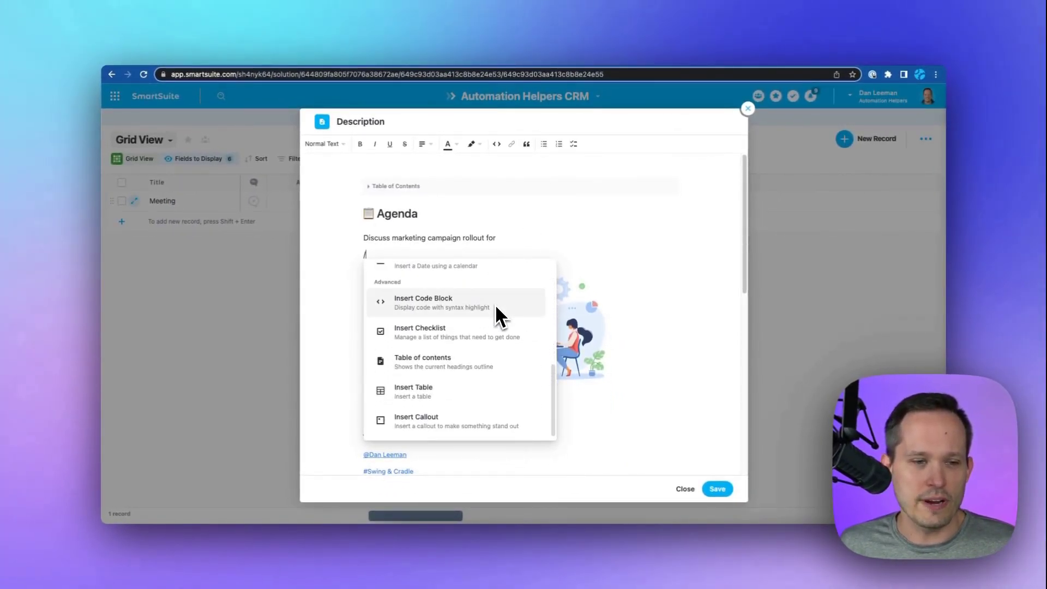
pyautogui.press('BackSpace')
pyautogui.press('BackSpace')
pyautogui.write('/')
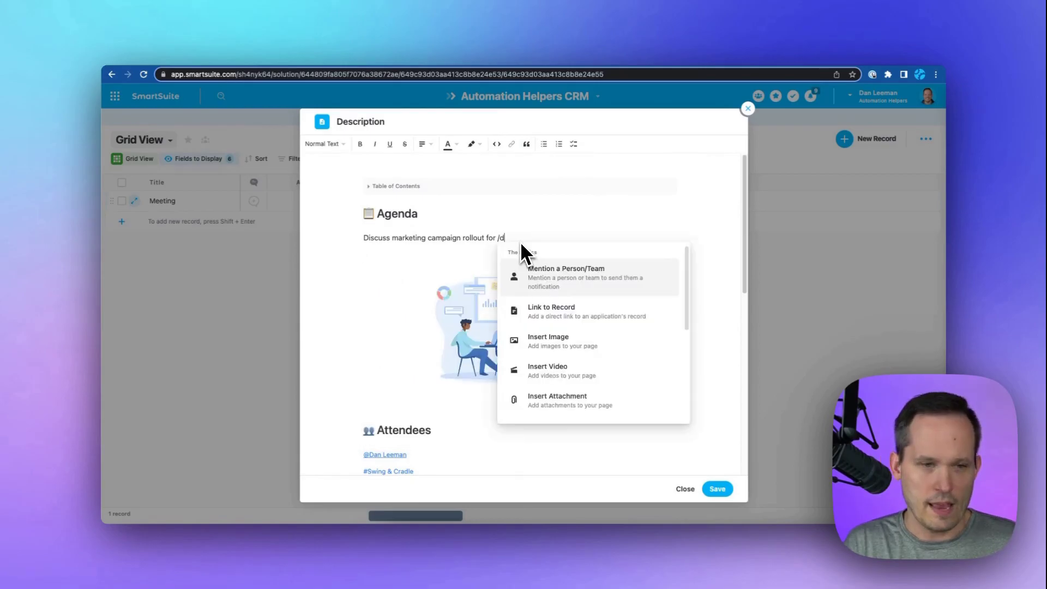
pyautogui.write('dat')
pyautogui.click(523, 269)
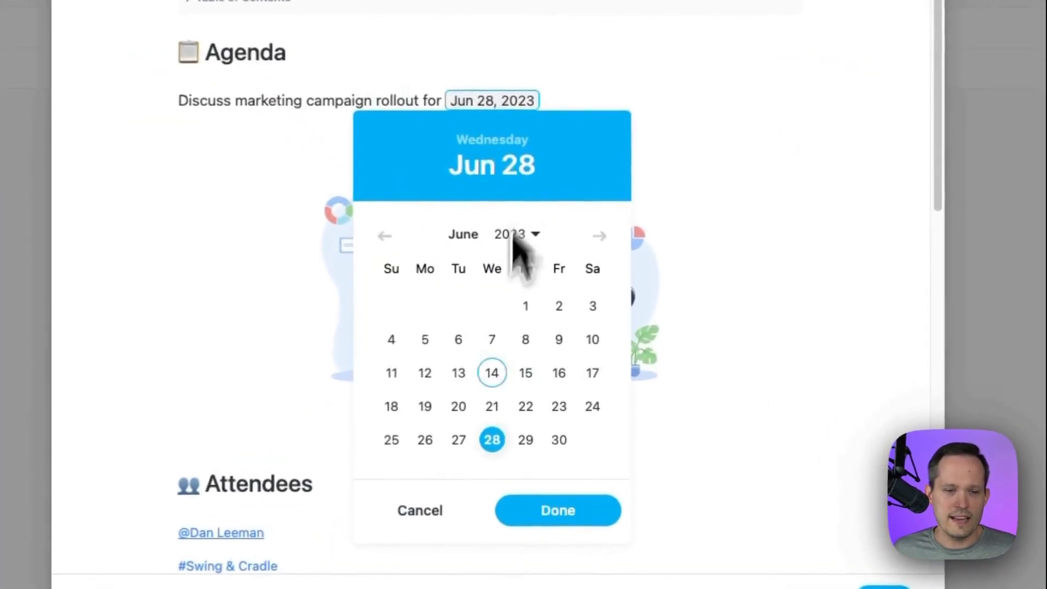
pyautogui.click(559, 442)
pyautogui.click(560, 507)
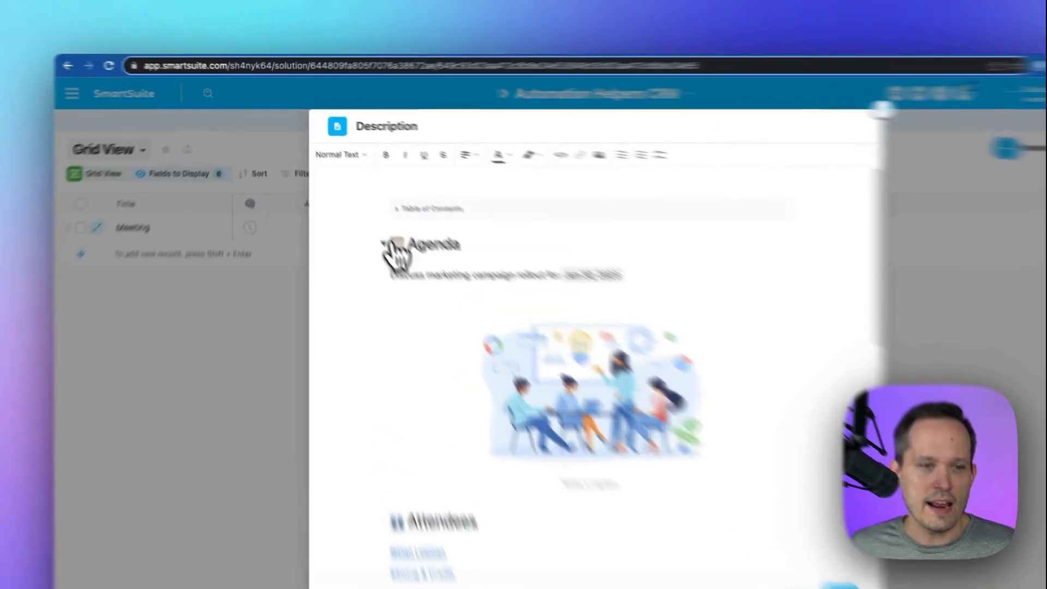
# Toggle Agenda closed and open, expand the table of contents, and jump to Attendees.
pyautogui.click(387, 244)
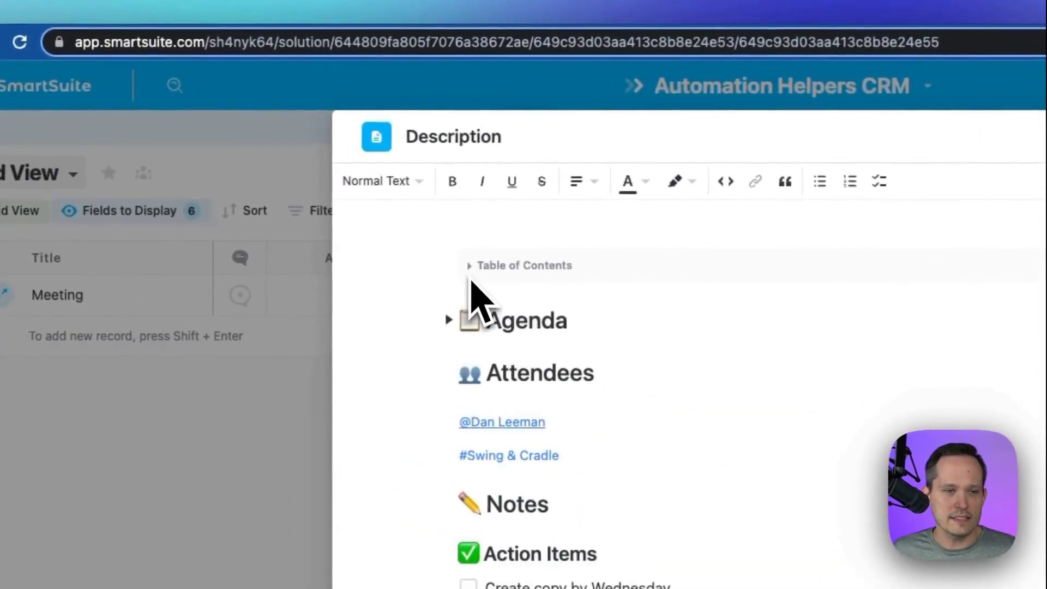
pyautogui.click(457, 316)
pyautogui.click(470, 267)
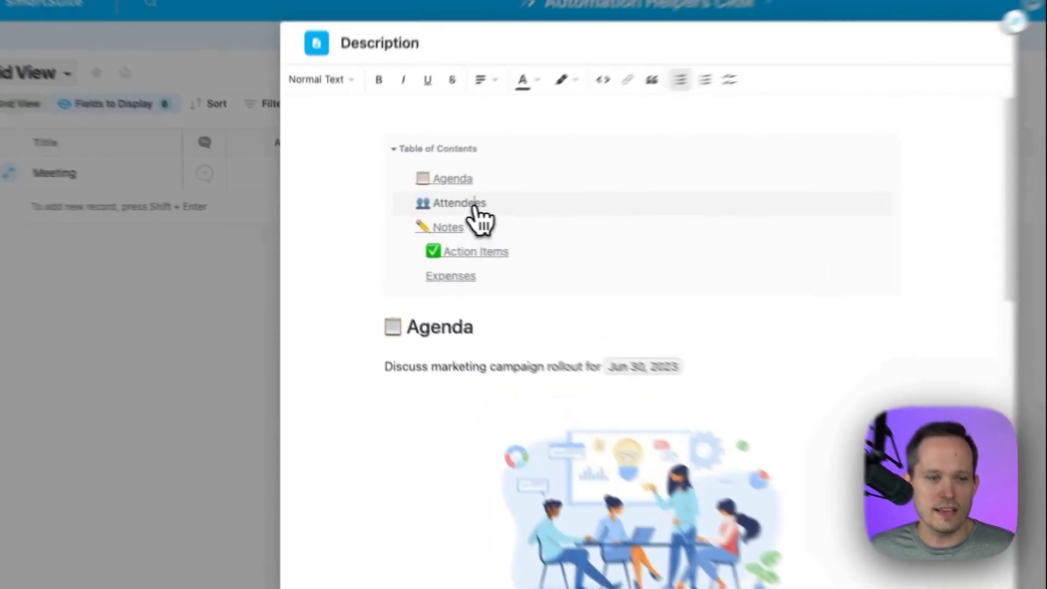
pyautogui.click(417, 222)
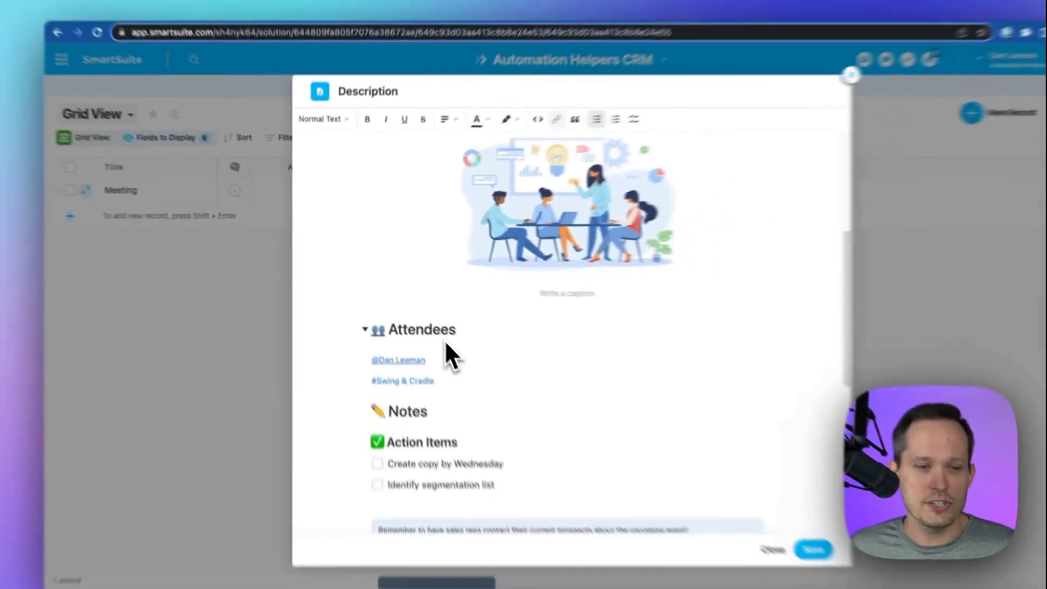
pyautogui.scroll(5, 423, 321)
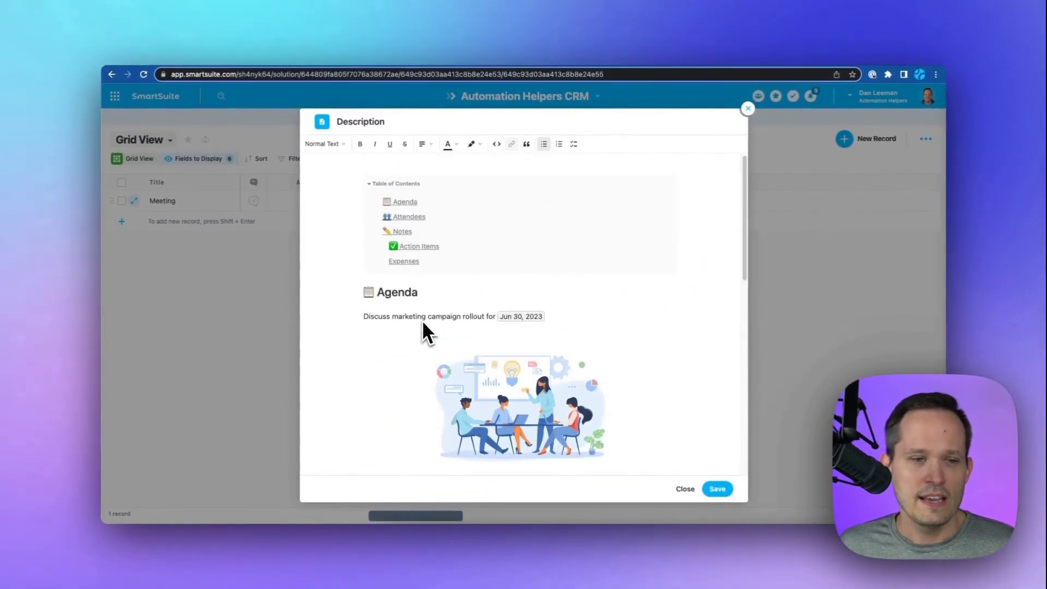
pyautogui.scroll(-1, 424, 298)
pyautogui.scroll(-2, 424, 299)
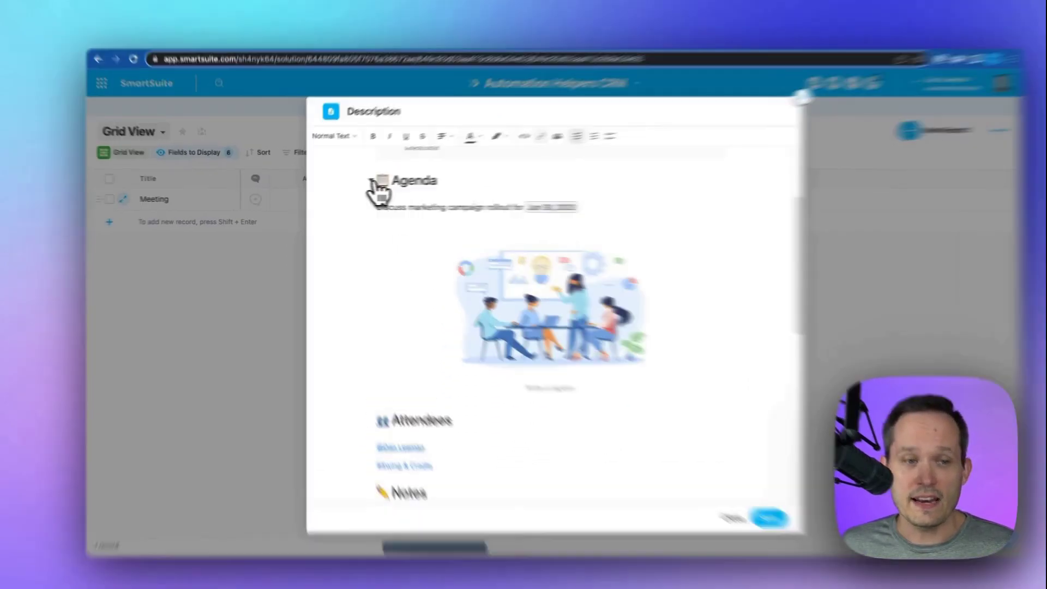
# Collapse Agenda, Attendees and Notes, then re-expand Attendees to show its two mentions.
pyautogui.click(373, 183)
pyautogui.click(479, 202)
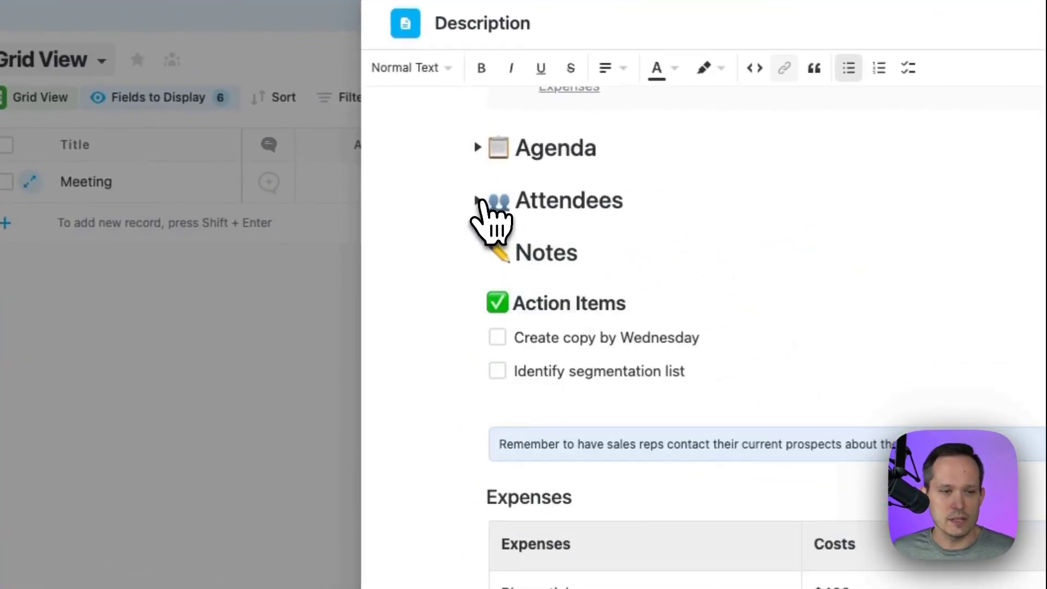
pyautogui.click(479, 253)
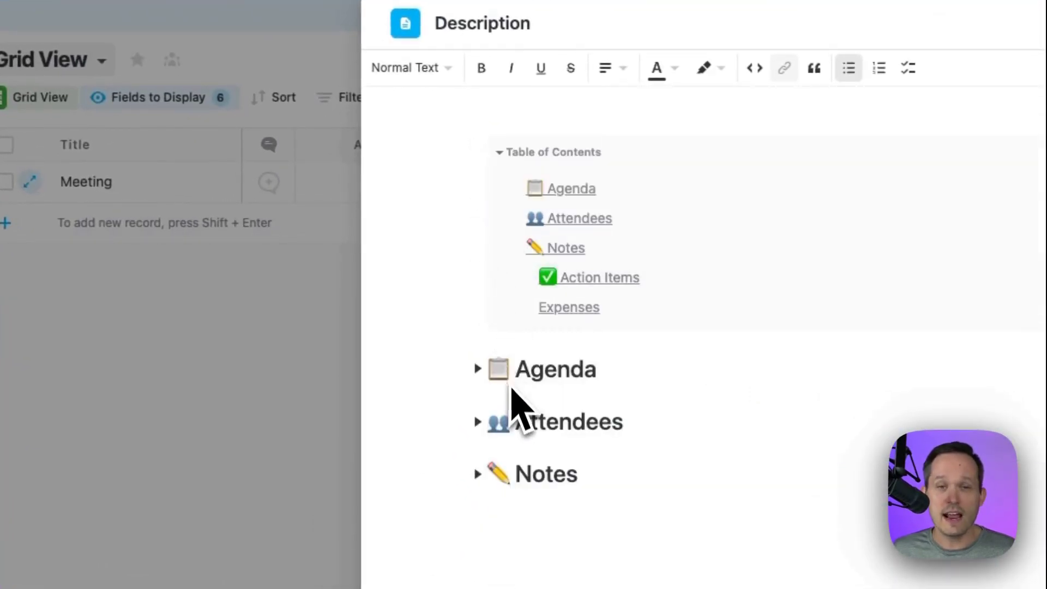
pyautogui.click(478, 421)
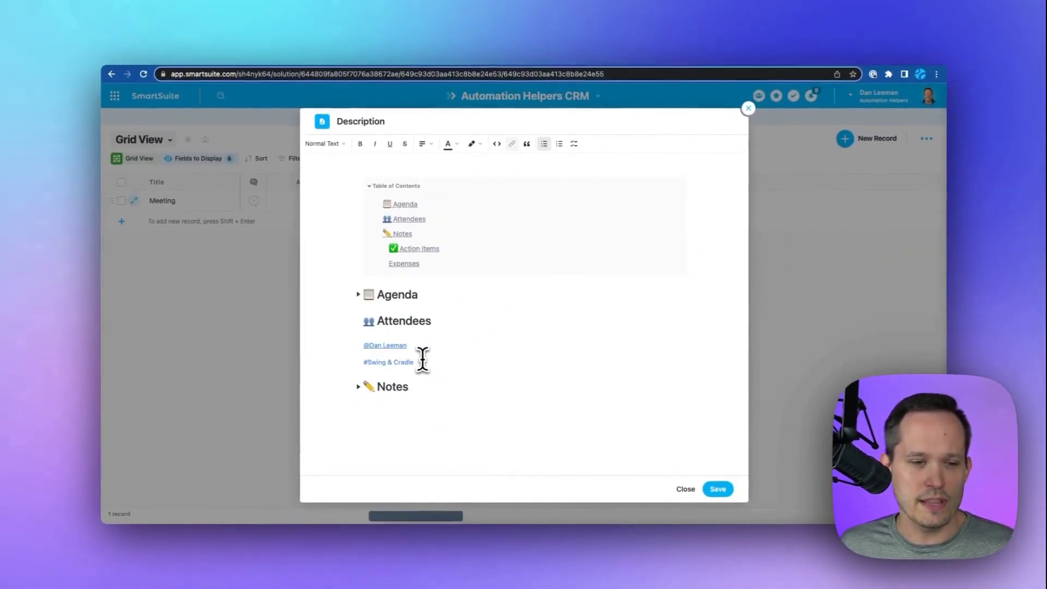
pyautogui.click(427, 360)
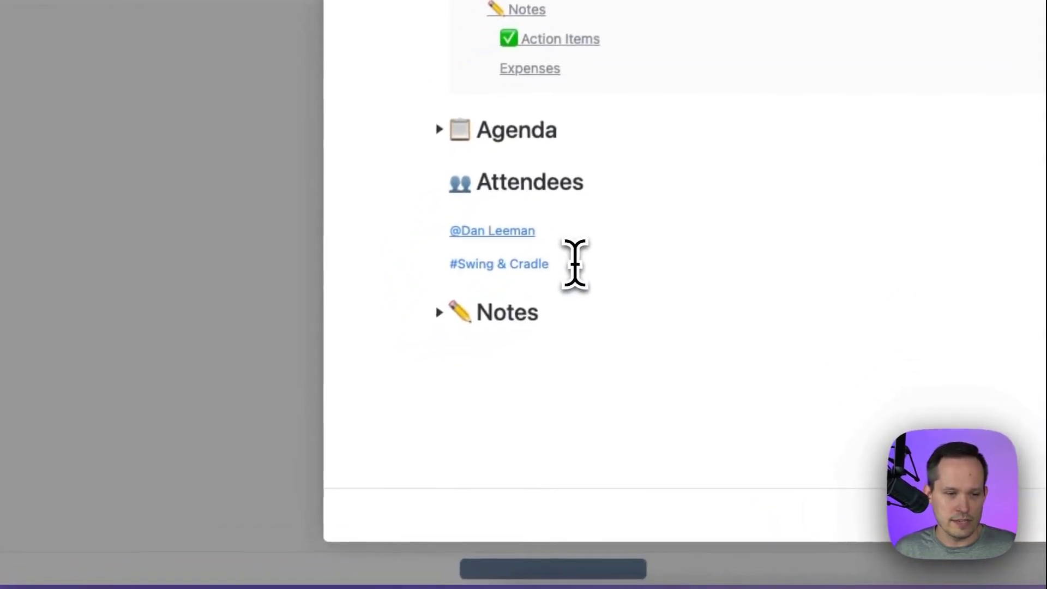
pyautogui.press('Return')
pyautogui.write('@')
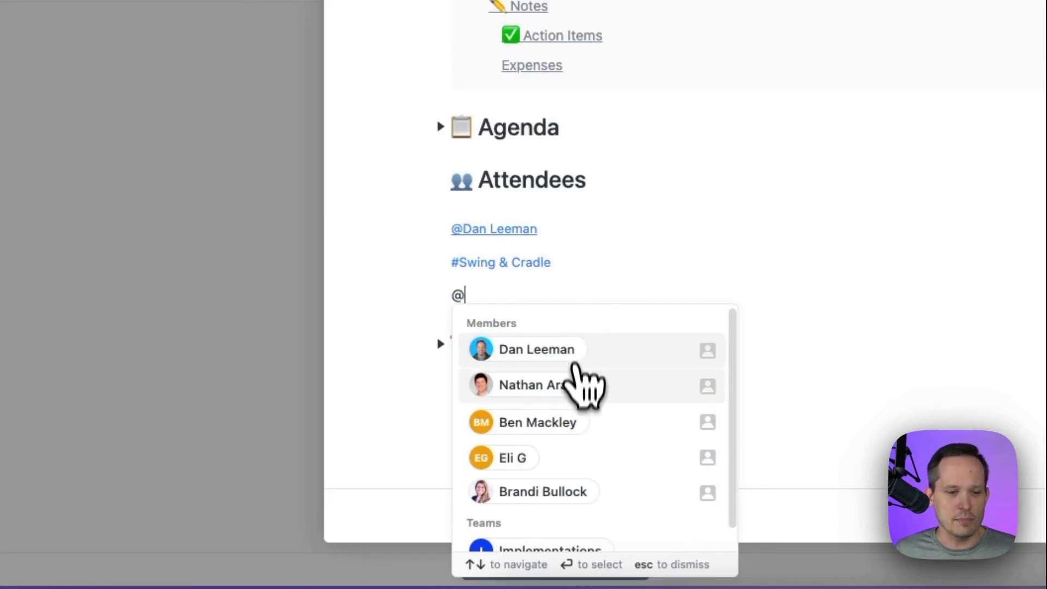
pyautogui.click(577, 387)
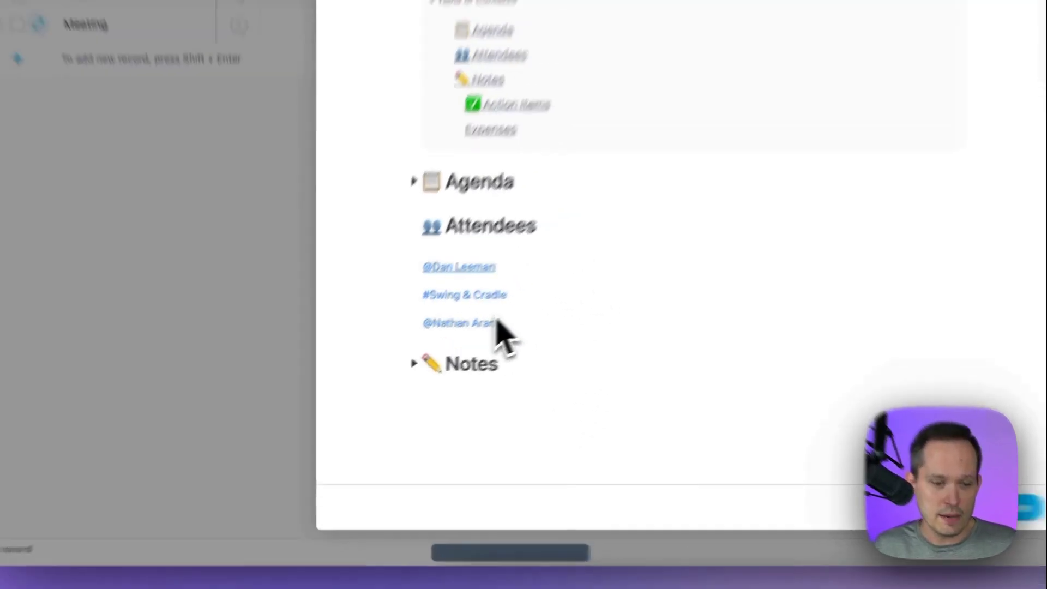
pyautogui.press('Return')
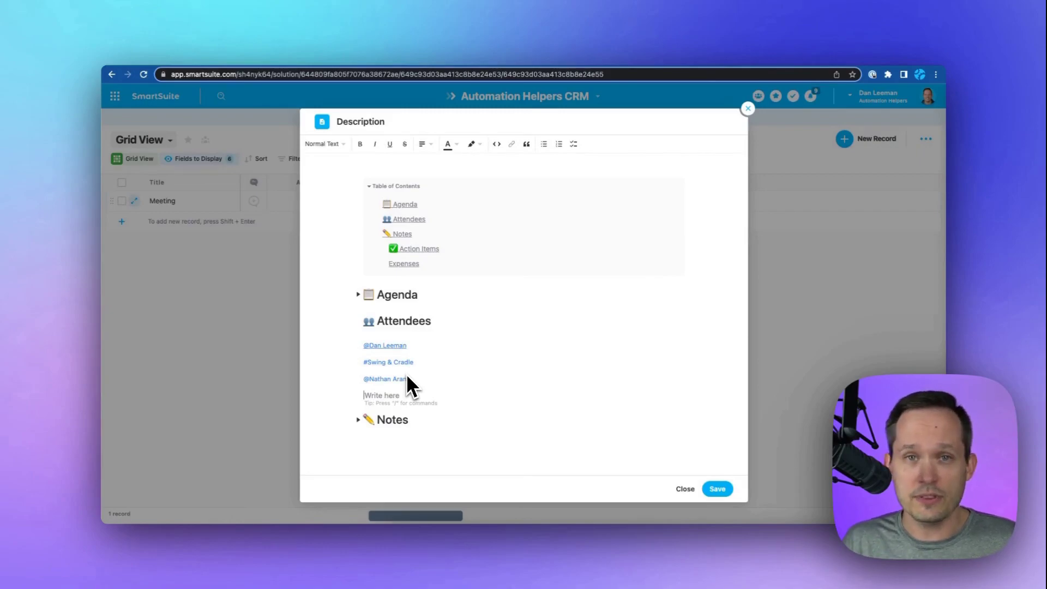
pyautogui.write('#')
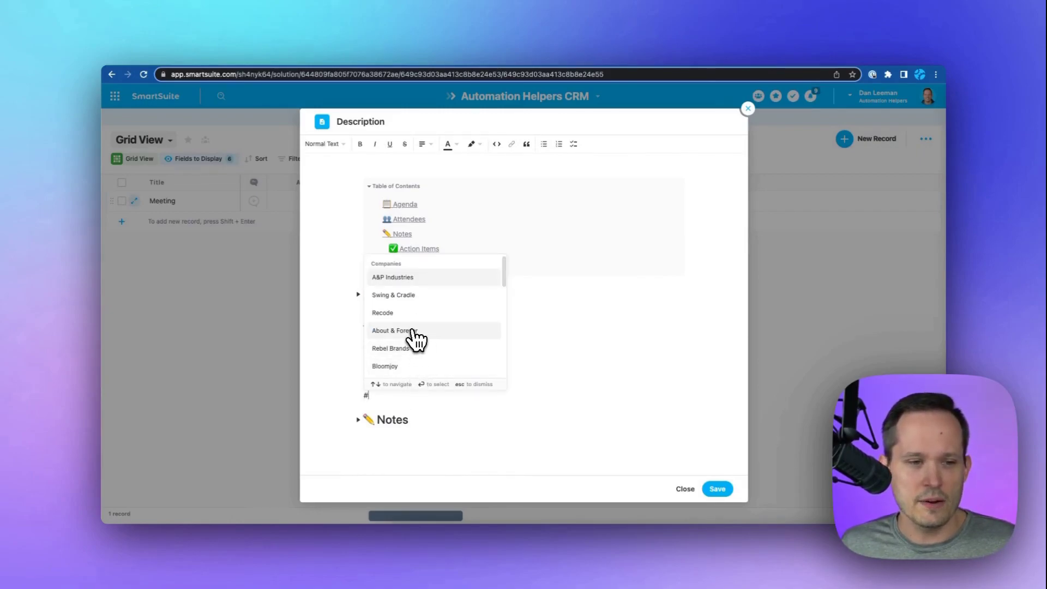
# Add a #Recode company link under Attendees, preview that record, and close it.
pyautogui.click(401, 311)
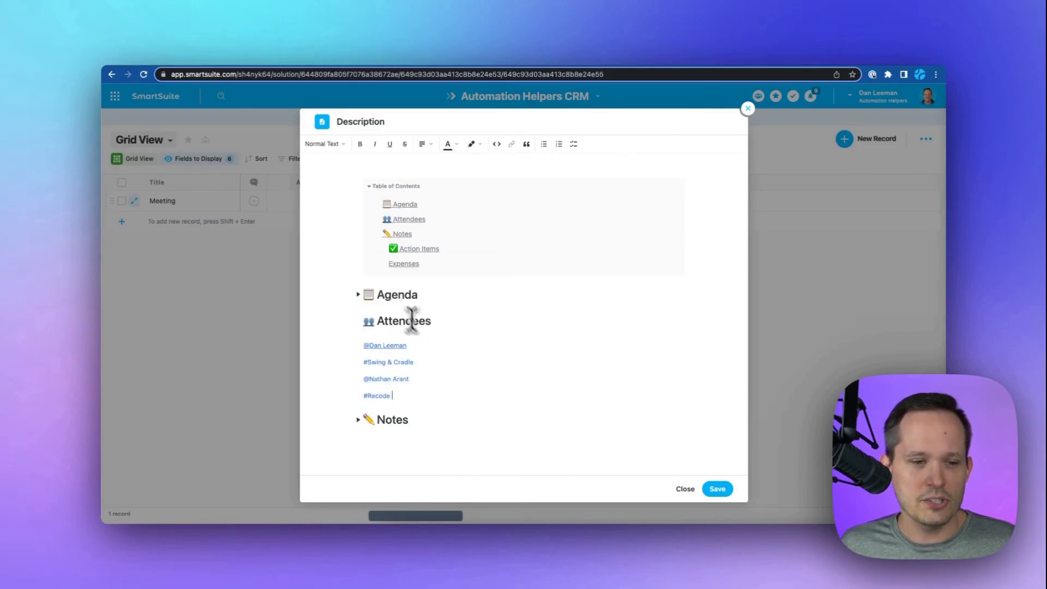
pyautogui.click(378, 396)
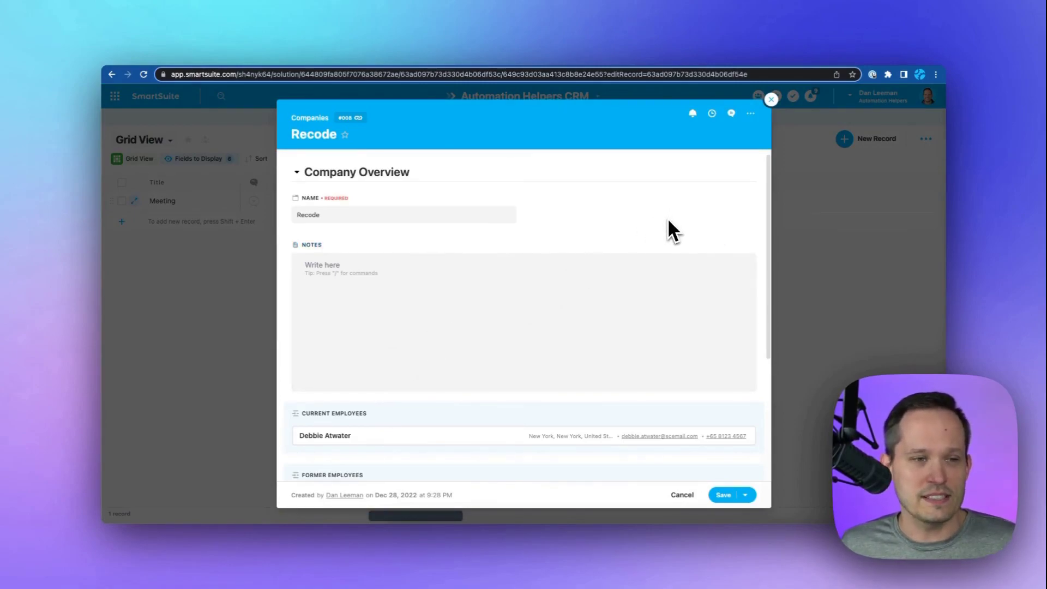
pyautogui.click(770, 100)
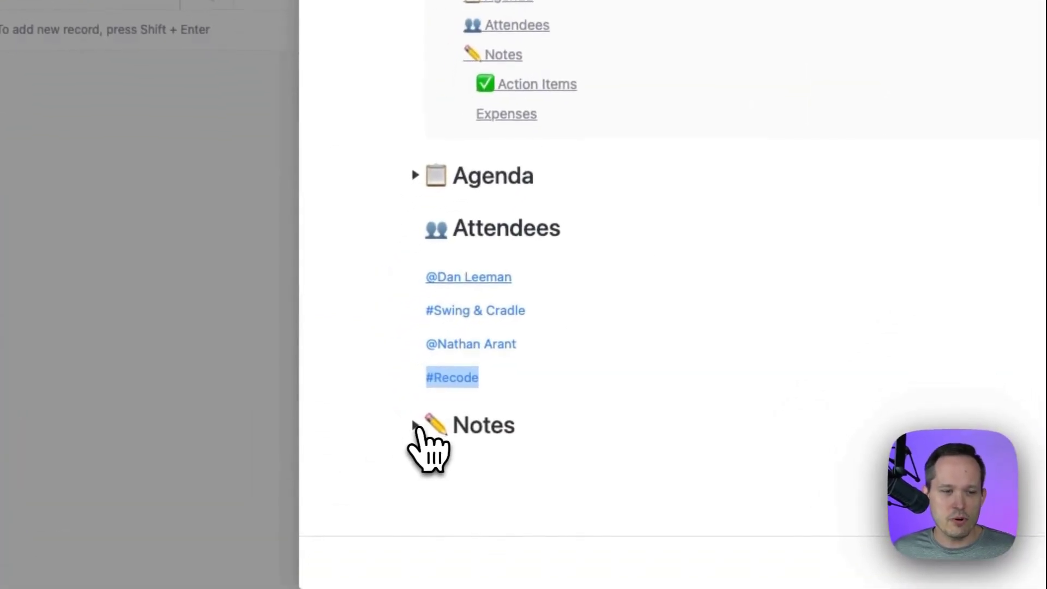
# Expand Notes, check 'Create copy by Wednesday' and 'Identify segmentation list', and select the reminder callout.
pyautogui.click(416, 426)
pyautogui.scroll(-5, 685, 393)
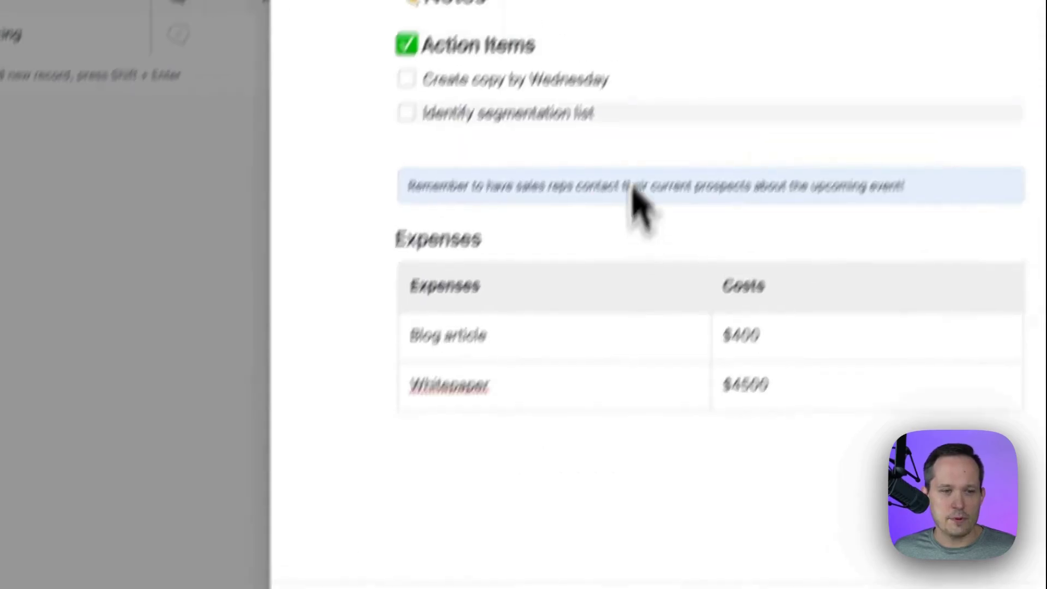
pyautogui.click(348, 176)
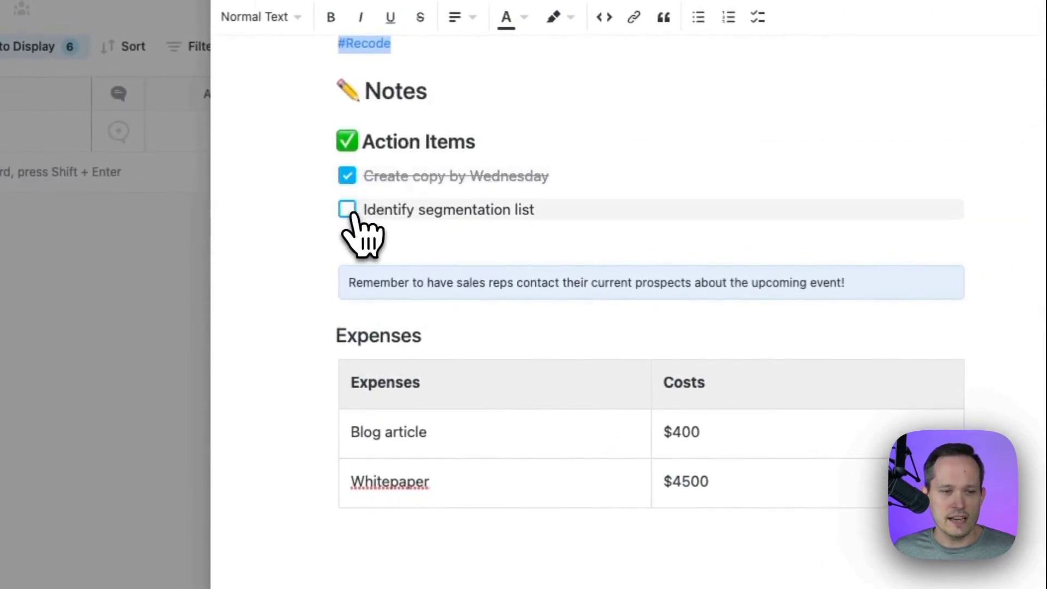
pyautogui.click(348, 210)
pyautogui.click(741, 291)
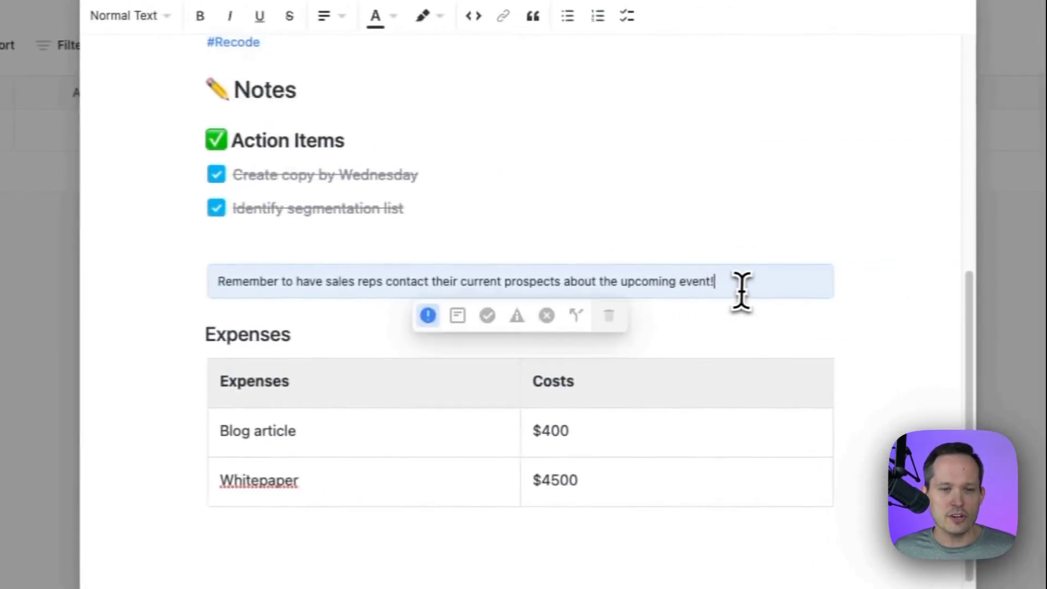
pyautogui.moveTo(741, 291); pyautogui.dragTo(211, 282)
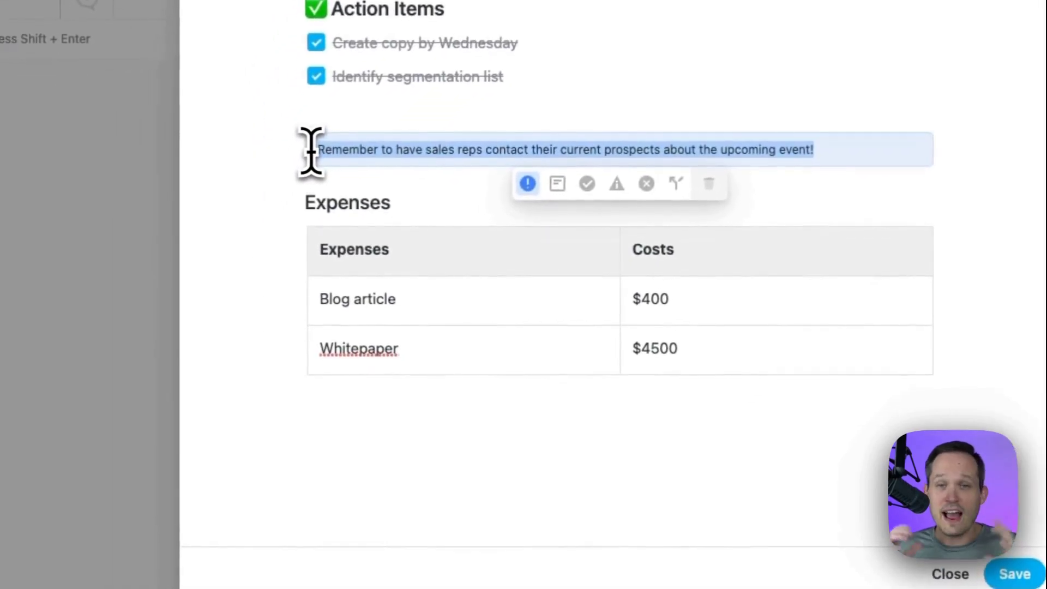